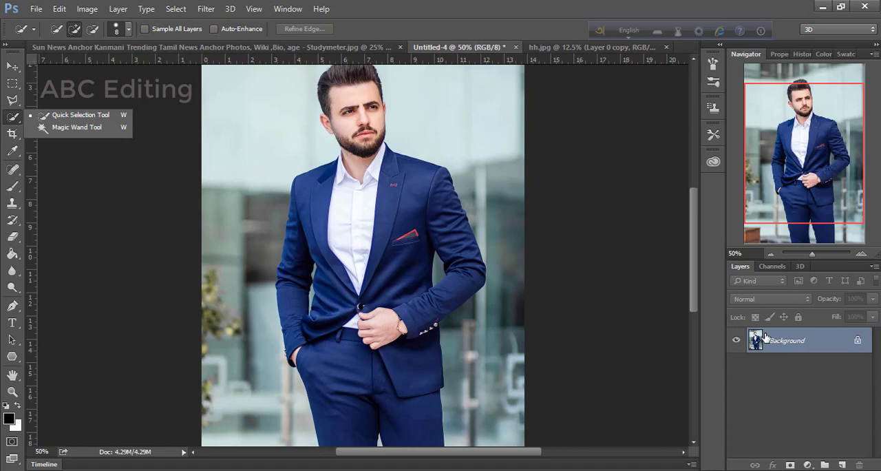
Step: Duplicate the Background layer and select the man's whole figure on the copy with the Quick Selection tool
key("ctrl+j")
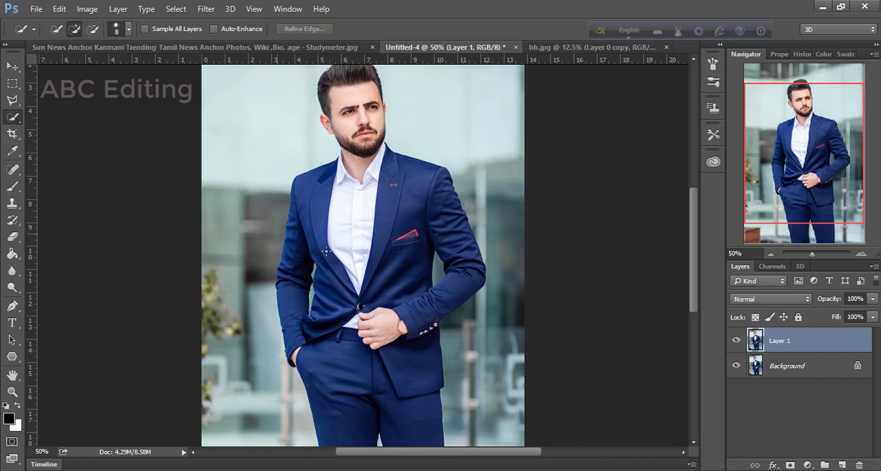
mouse_move(354, 88)
left_mouse_down()
mouse_move(365, 104)
mouse_move(339, 94)
mouse_move(355, 72)
mouse_move(339, 77)
left_mouse_up()
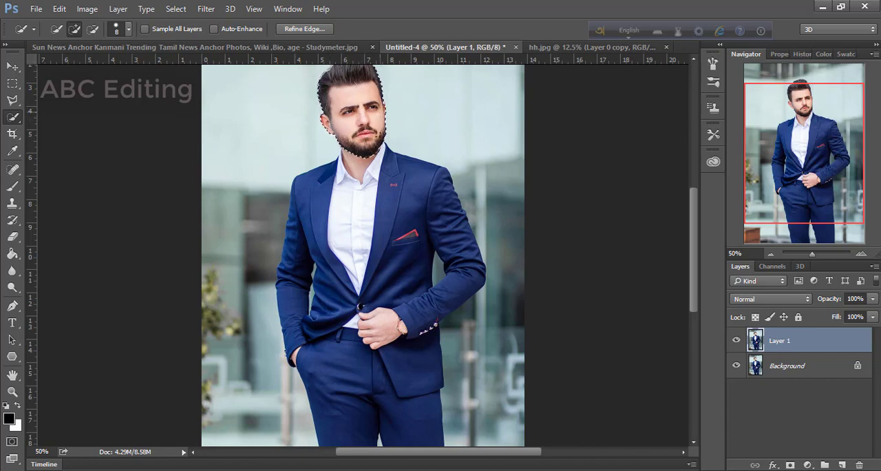
mouse_move(377, 153)
left_mouse_down()
mouse_move(394, 169)
mouse_move(363, 292)
left_mouse_up()
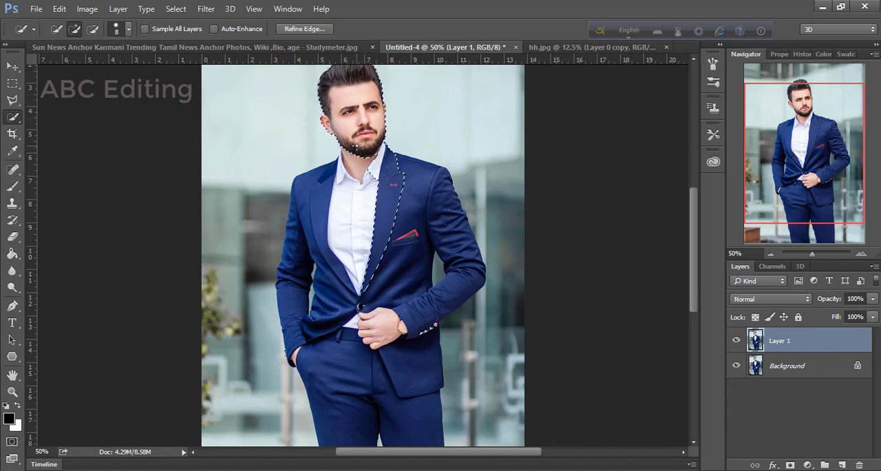
mouse_move(355, 148)
left_mouse_down()
mouse_move(299, 250)
mouse_move(292, 314)
left_mouse_up()
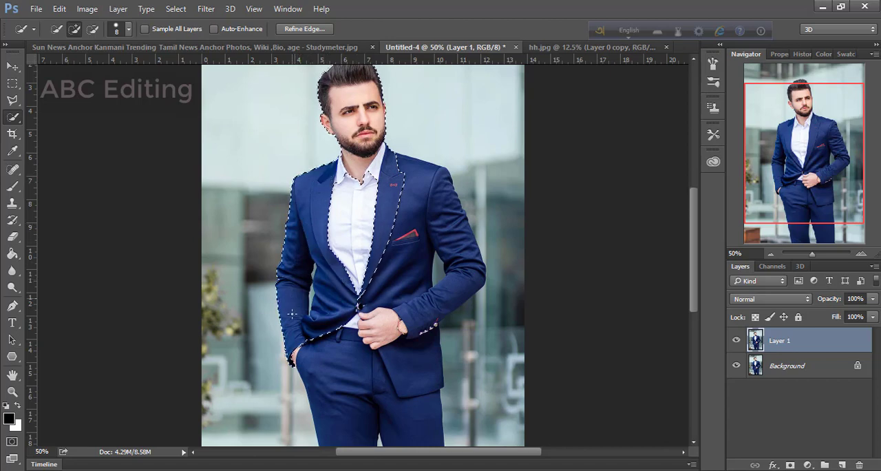
left_click_drag(324, 346, 339, 356)
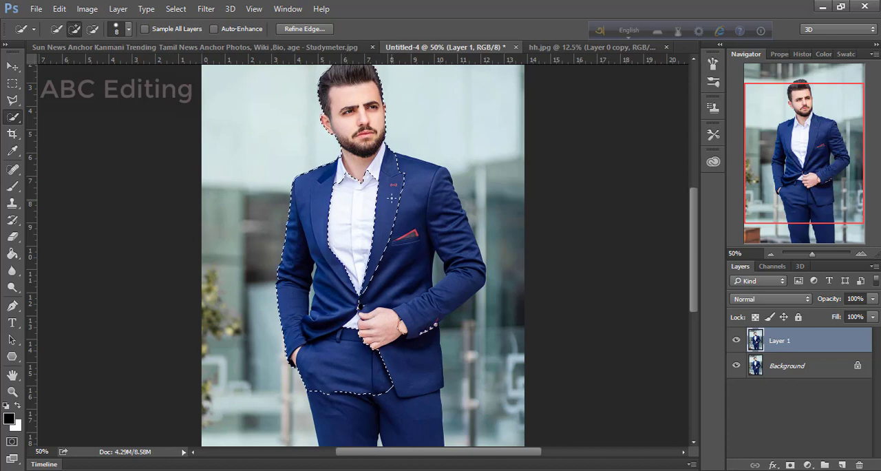
left_click_drag(391, 180, 338, 262)
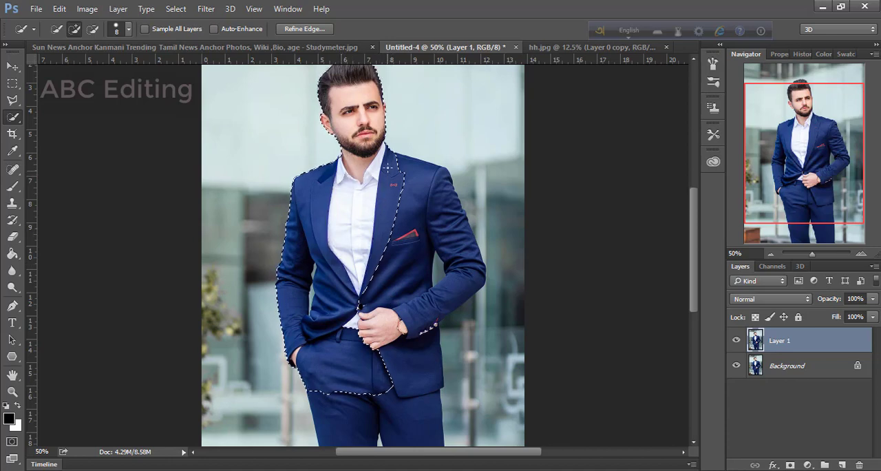
left_click_drag(422, 186, 436, 191)
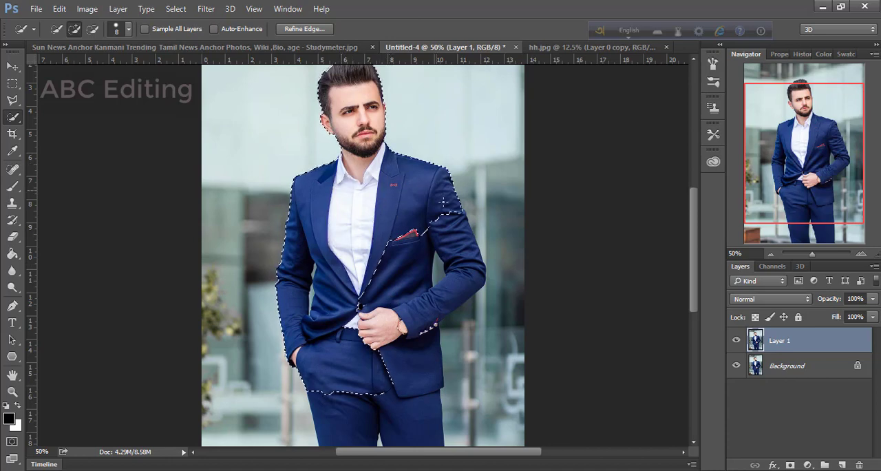
mouse_move(455, 240)
left_mouse_down()
mouse_move(452, 293)
mouse_move(412, 326)
mouse_move(393, 364)
left_mouse_up()
scroll(380, 357, "down", 2)
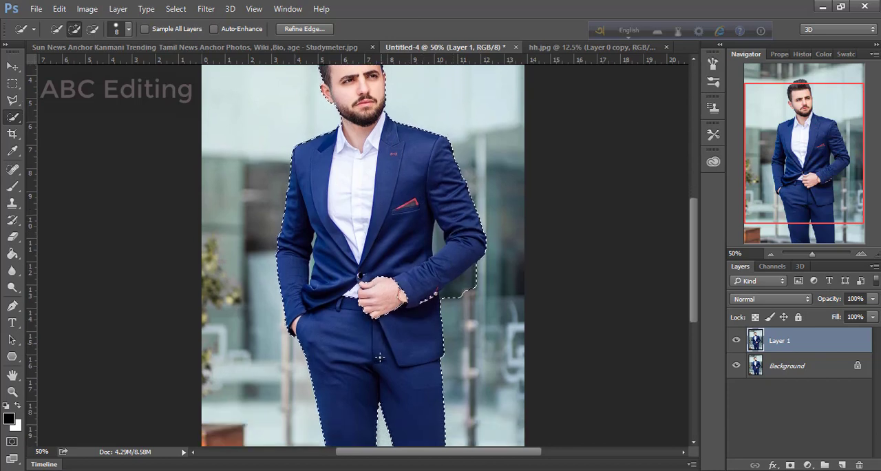
scroll(379, 357, "down", 4)
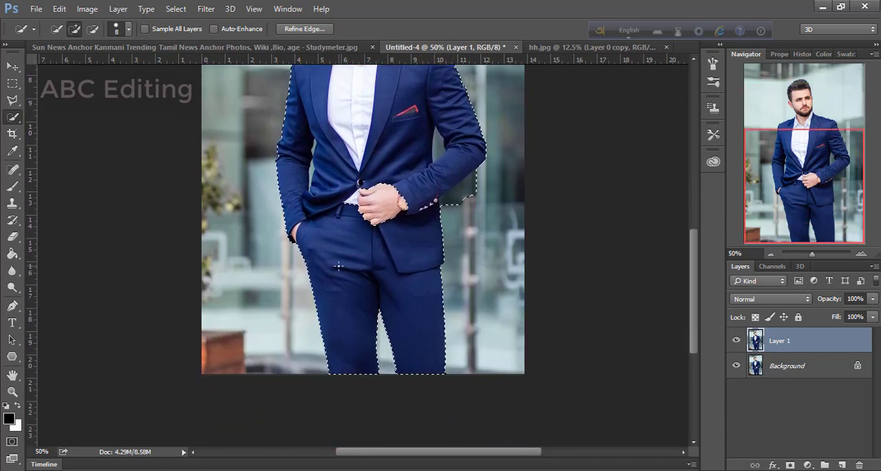
scroll(338, 266, "up", 2)
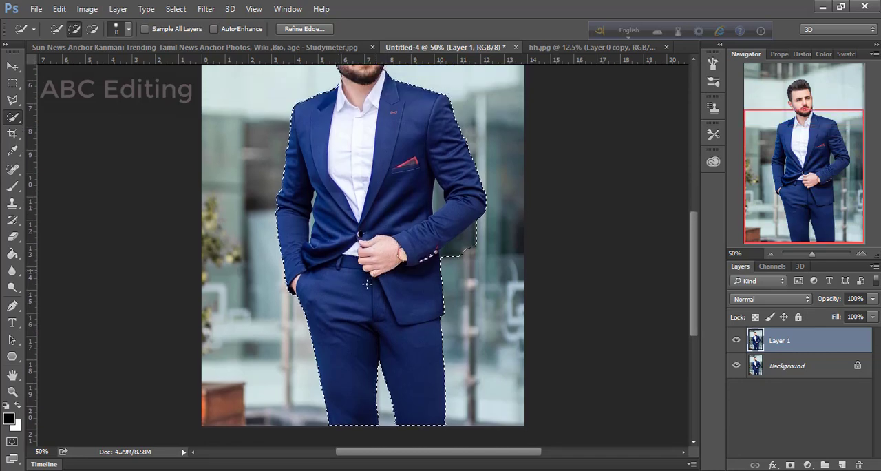
scroll(358, 183, "up", 1)
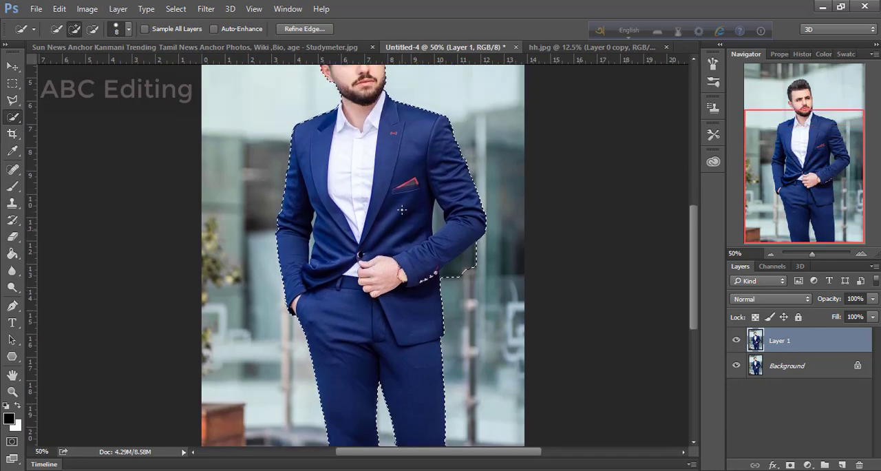
scroll(358, 184, "up", 3)
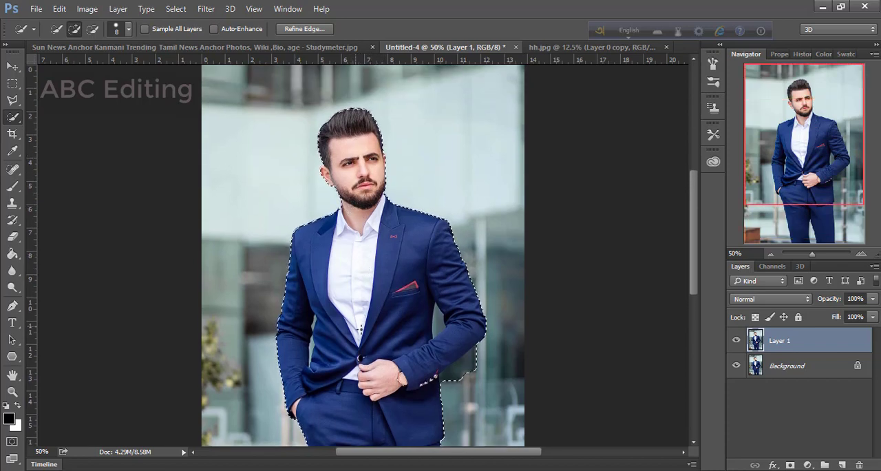
Step: Subtract the background area below the bent elbow and the gaps between the arms and torso from the selection
scroll(390, 370, "down", 2)
scroll(390, 369, "down", 1)
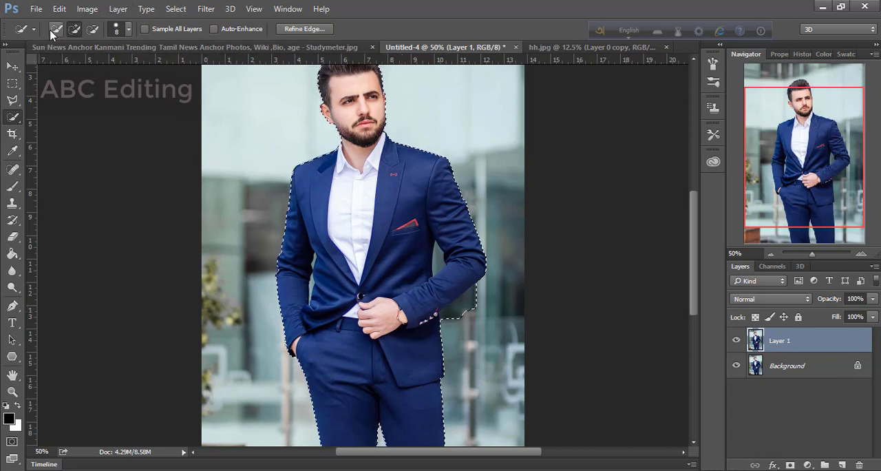
left_click(89, 32)
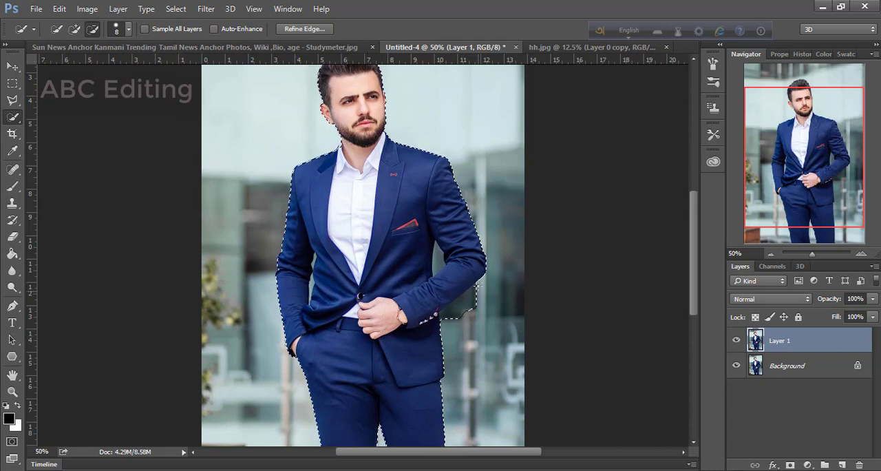
left_click_drag(477, 283, 460, 317)
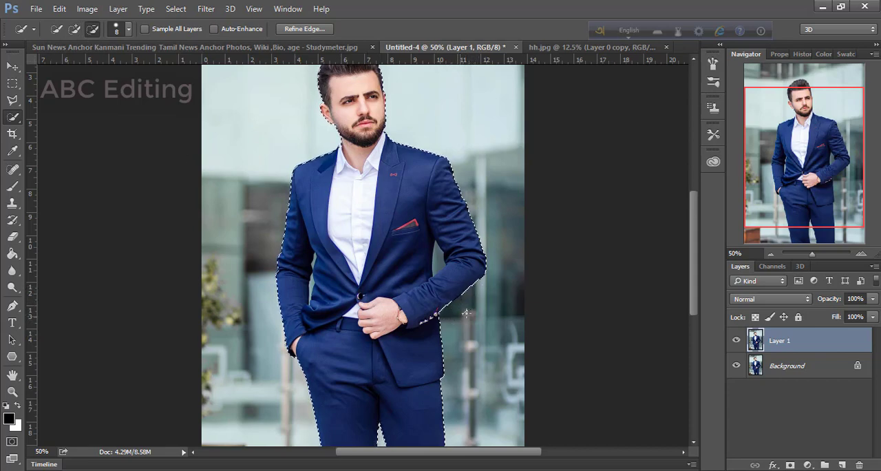
left_click(436, 251)
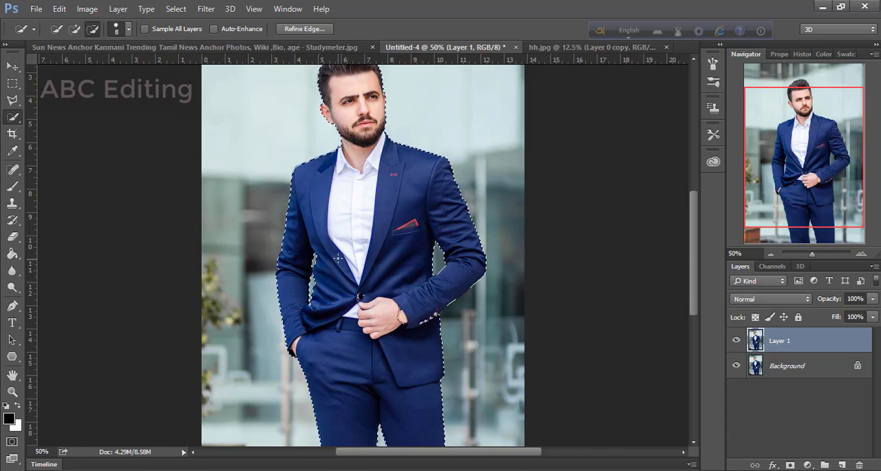
Step: Invert the selection, delete the backdrop around the man on Layer 1 and hide the Background layer
scroll(337, 260, "up", 3)
scroll(386, 271, "down", 1)
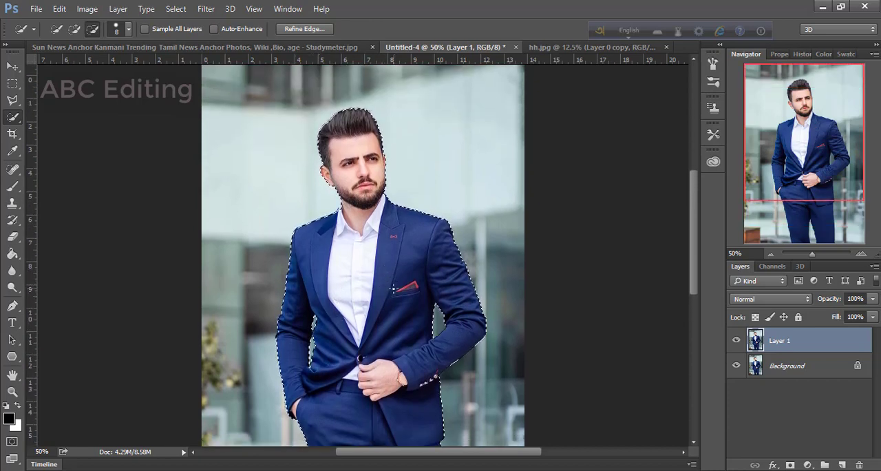
scroll(392, 289, "down", 1)
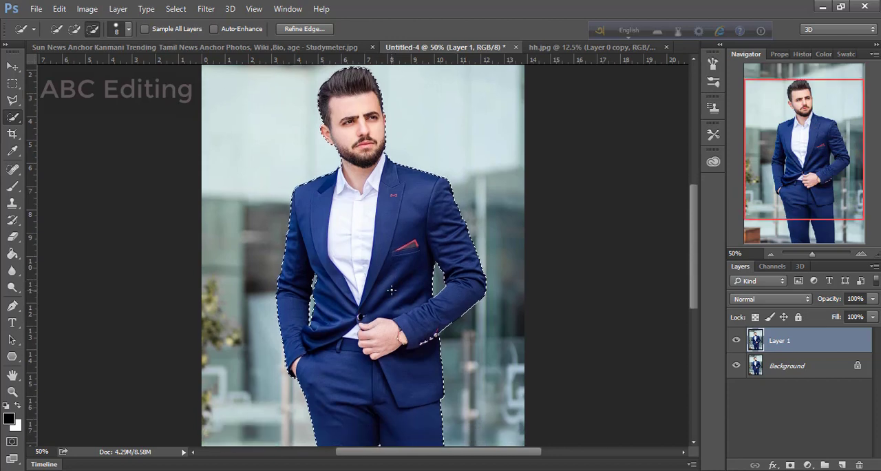
key("ctrl+shift+i")
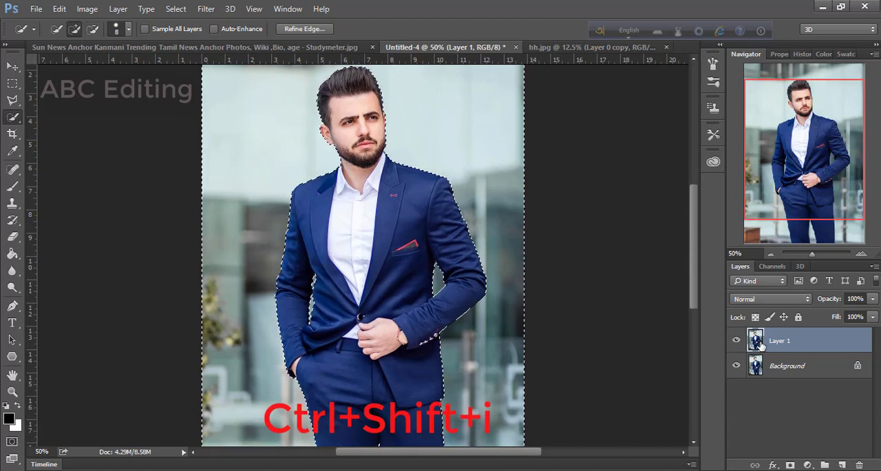
key("Delete")
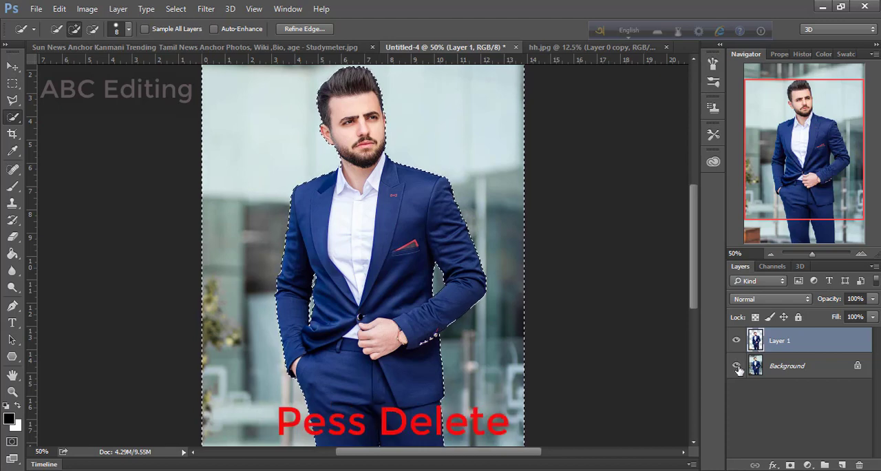
left_click(736, 366)
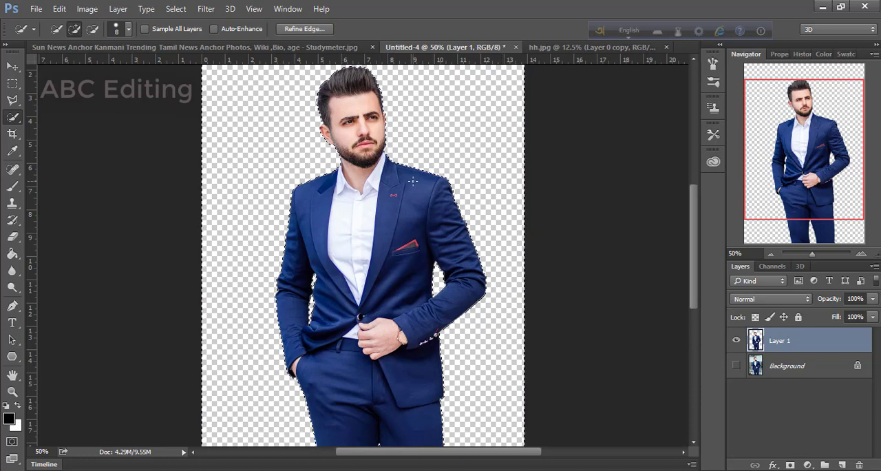
Step: Bring the road photo layer from hh.jpg into Untitled-4 and place it beneath the cut-out man, with nothing selected
left_click(578, 47)
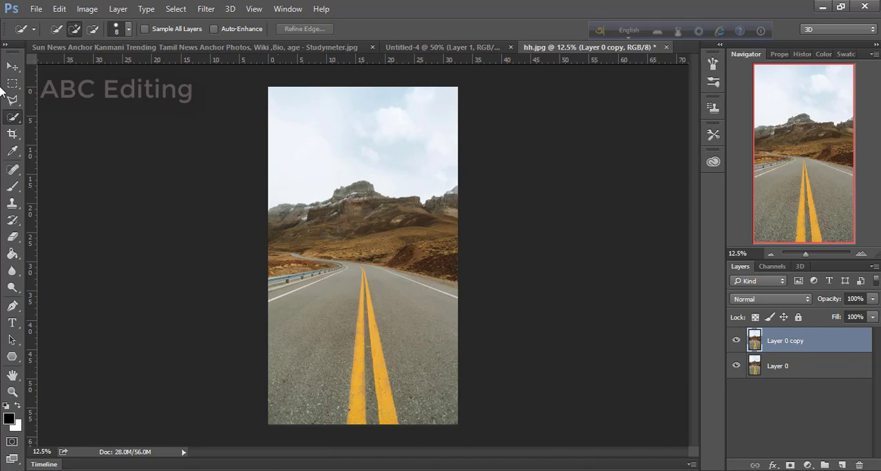
left_click(13, 66)
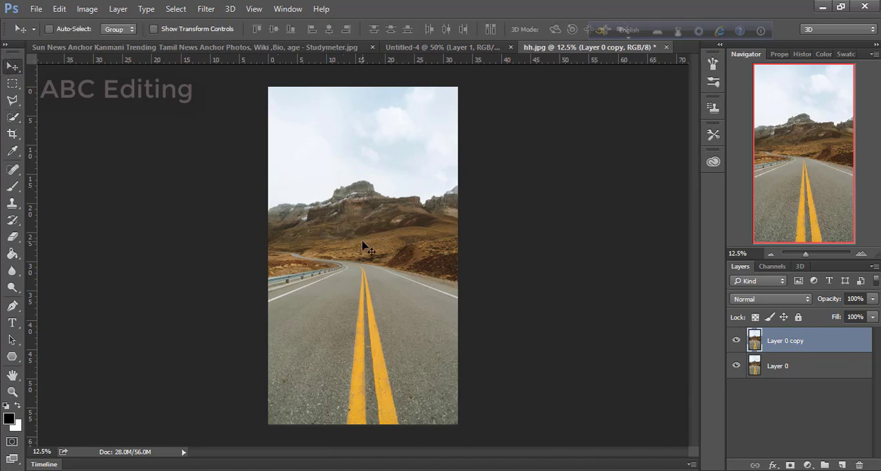
left_click_drag(362, 242, 341, 49)
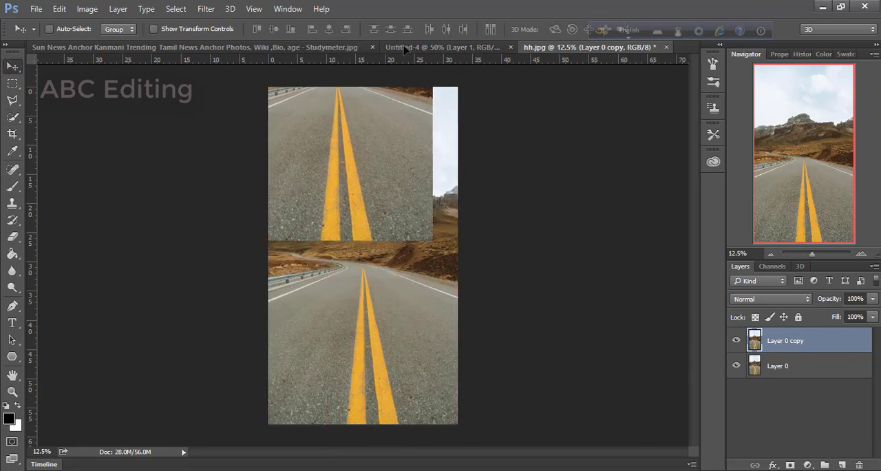
left_click_drag(406, 49, 378, 208)
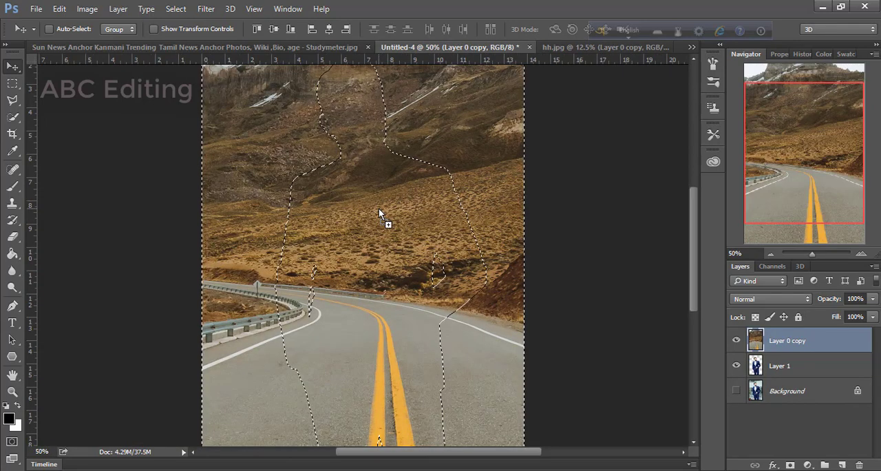
key("ctrl+d")
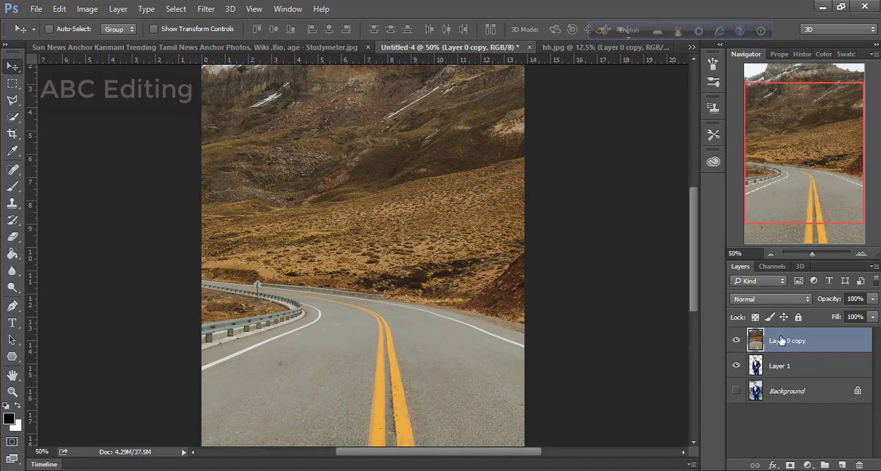
left_click_drag(773, 341, 775, 370)
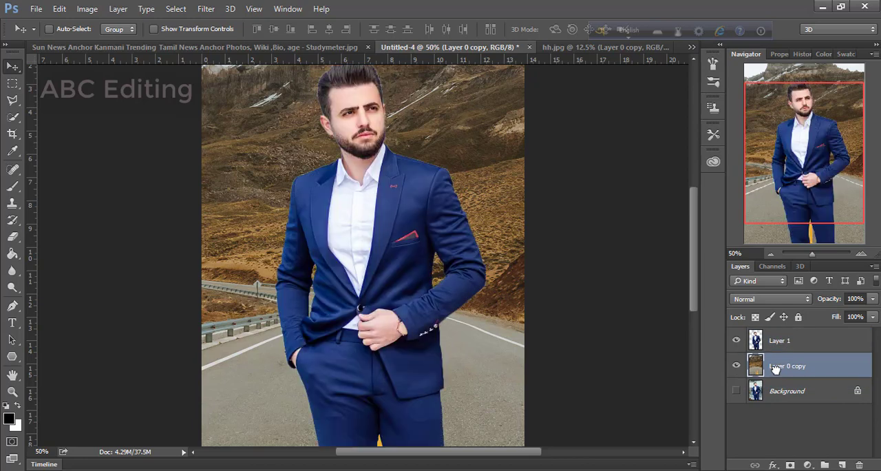
Step: Add a Brightness/Contrast adjustment layer directly above the road layer with contrast 100
scroll(412, 309, "up", 3)
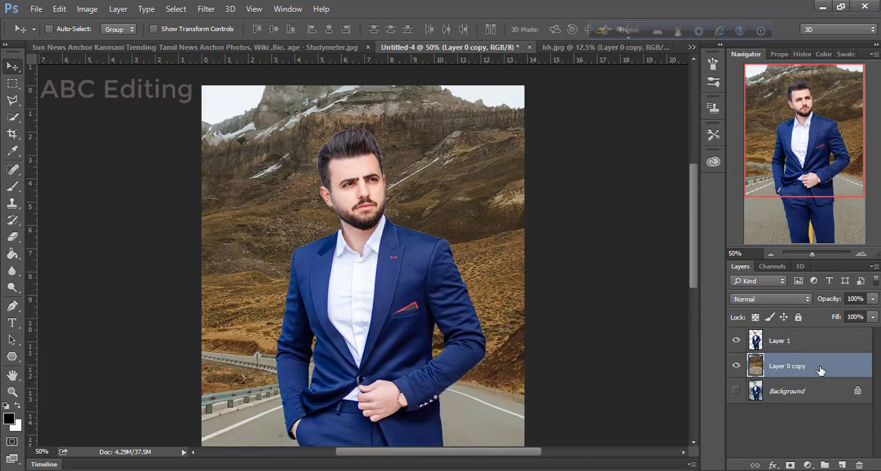
left_click(816, 465)
left_click(811, 231)
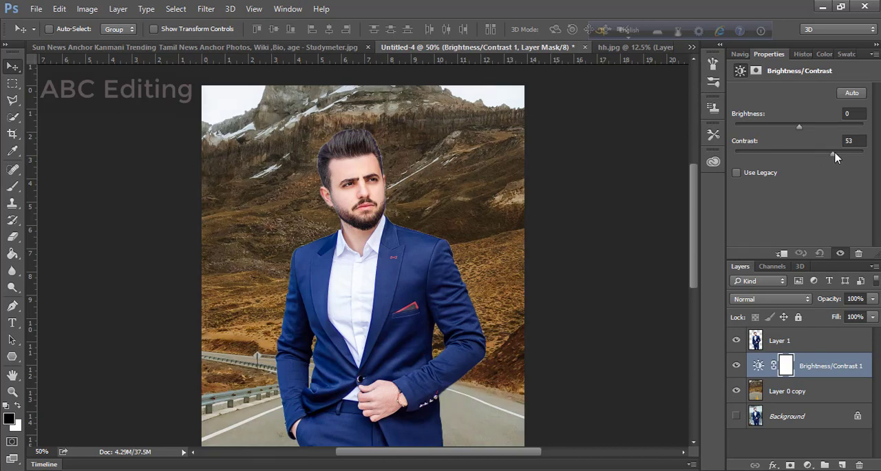
left_click_drag(834, 157, 869, 157)
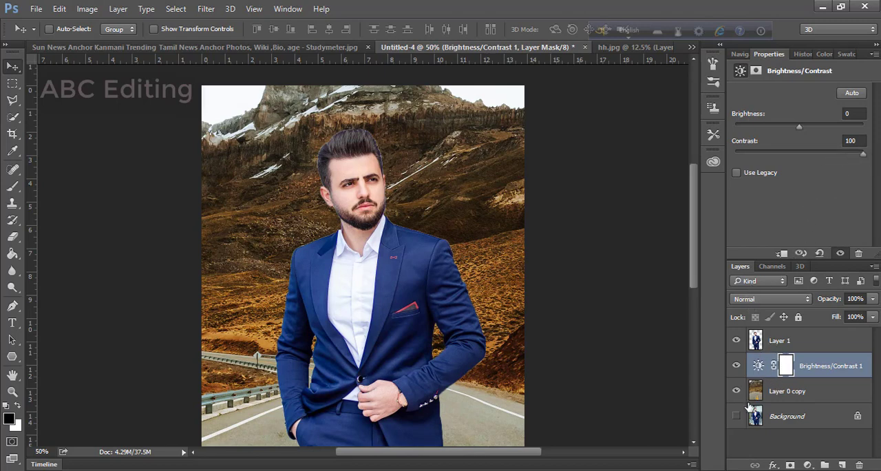
Step: Add a Brightness/Contrast adjustment layer above Layer 1 with contrast 56 and brightness 32
left_click(779, 341)
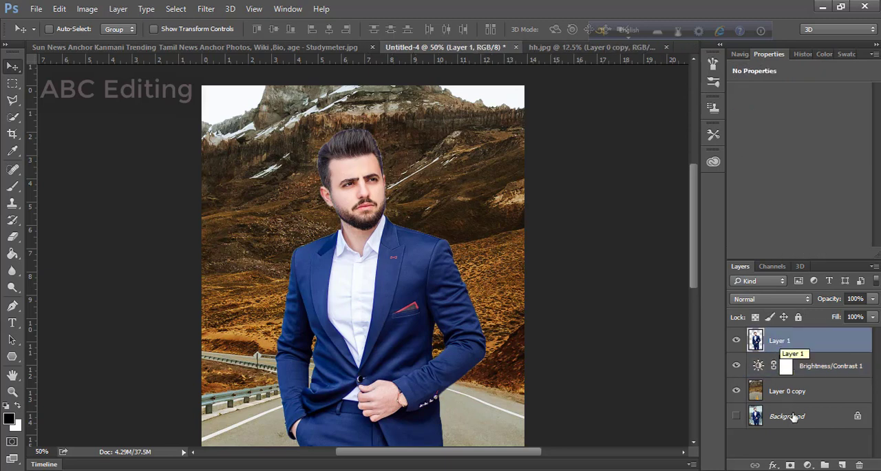
left_click(807, 465)
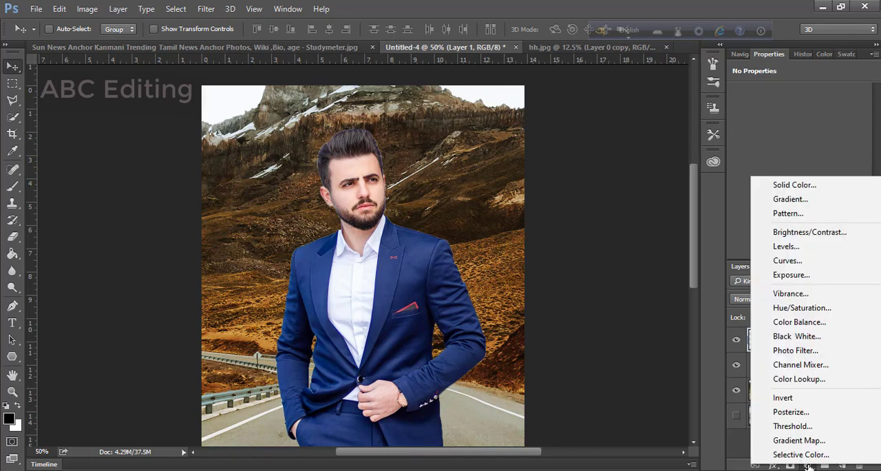
left_click(824, 232)
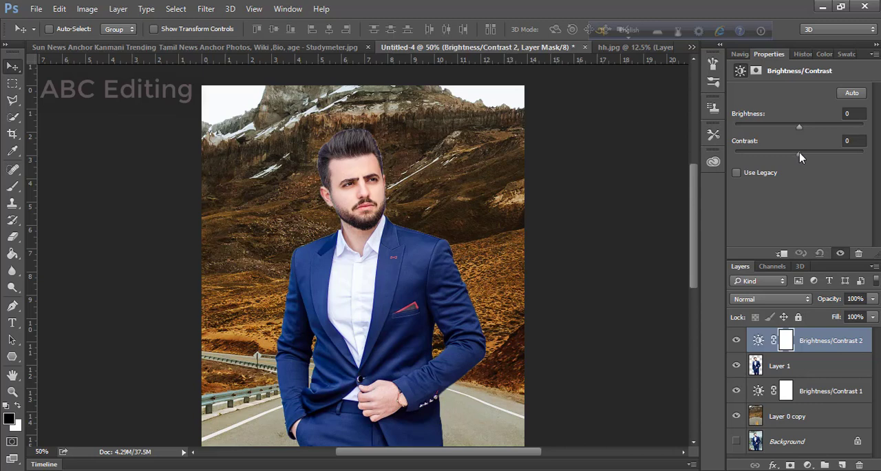
left_click_drag(799, 157, 850, 159)
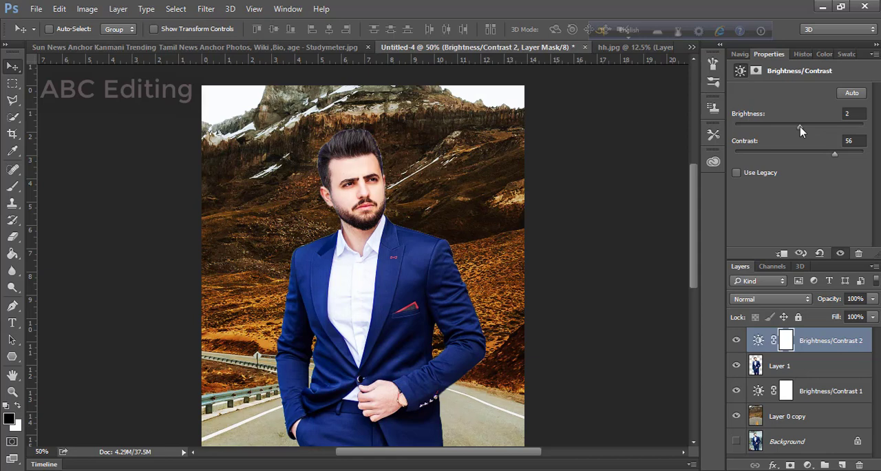
mouse_move(799, 127)
left_mouse_down()
mouse_move(787, 126)
mouse_move(814, 129)
left_mouse_up()
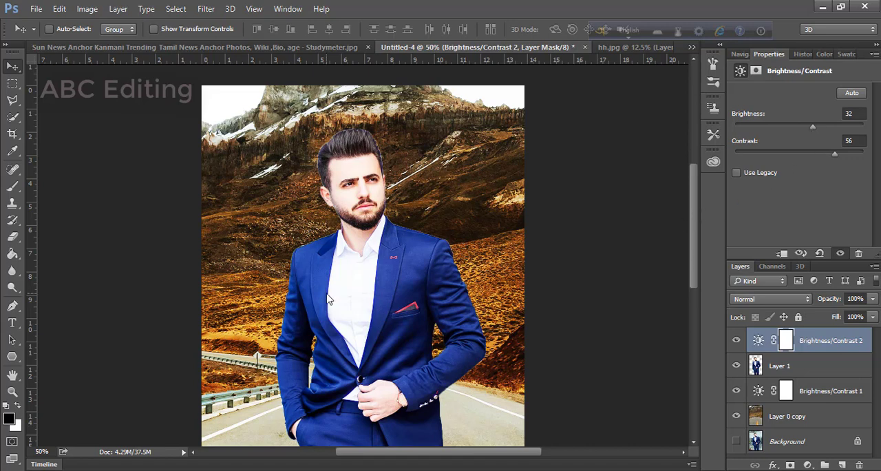
Step: Inspect the composite from the man's head down to his legs and view the whole image at 33.33% zoom
scroll(582, 267, "down", 3)
scroll(502, 257, "down", 3)
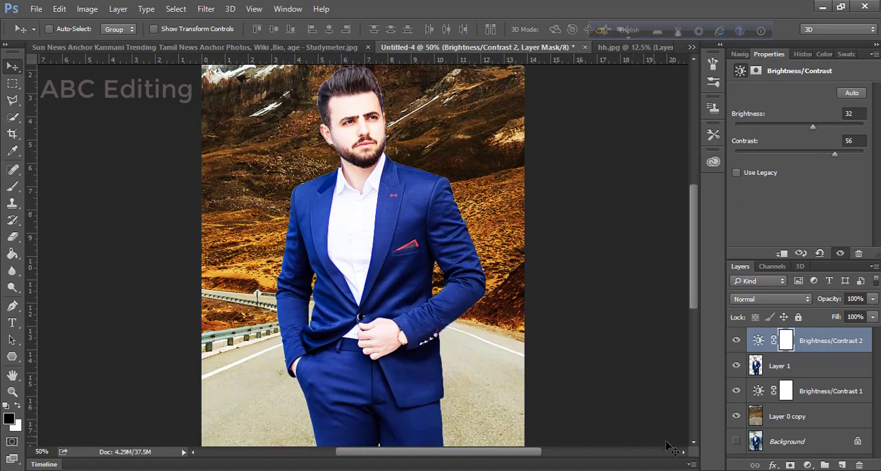
scroll(680, 451, "down", 7)
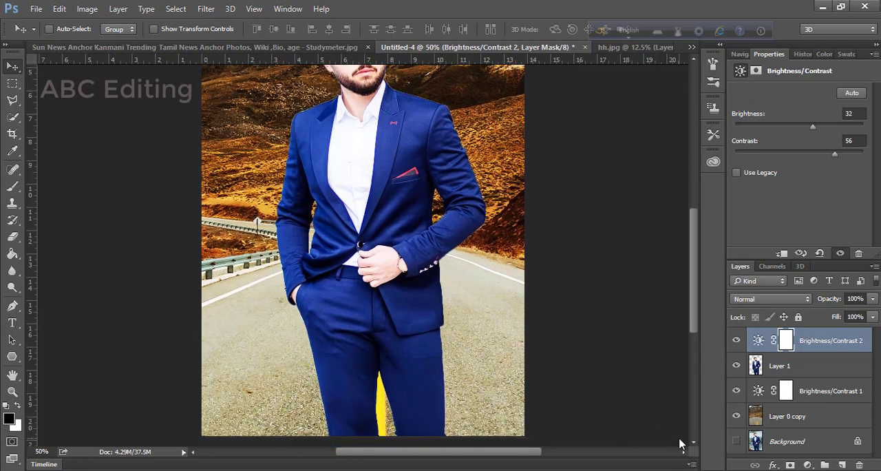
scroll(323, 336, "down", 2)
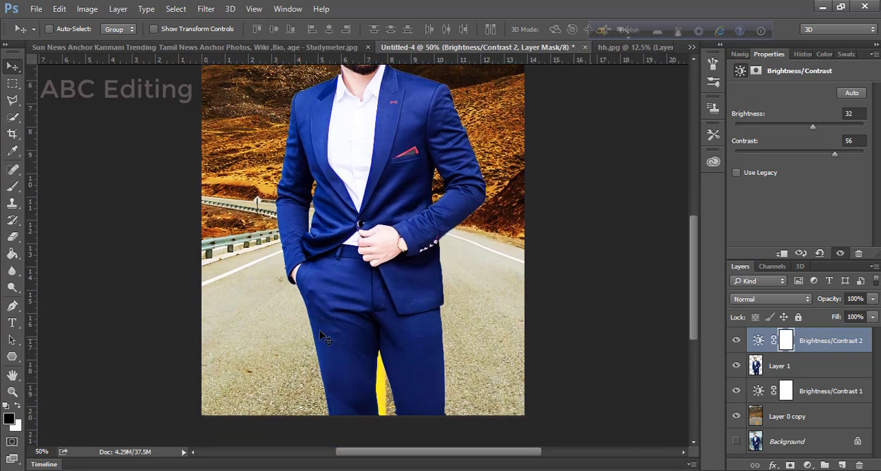
scroll(323, 337, "down", 1)
scroll(319, 337, "up", 12)
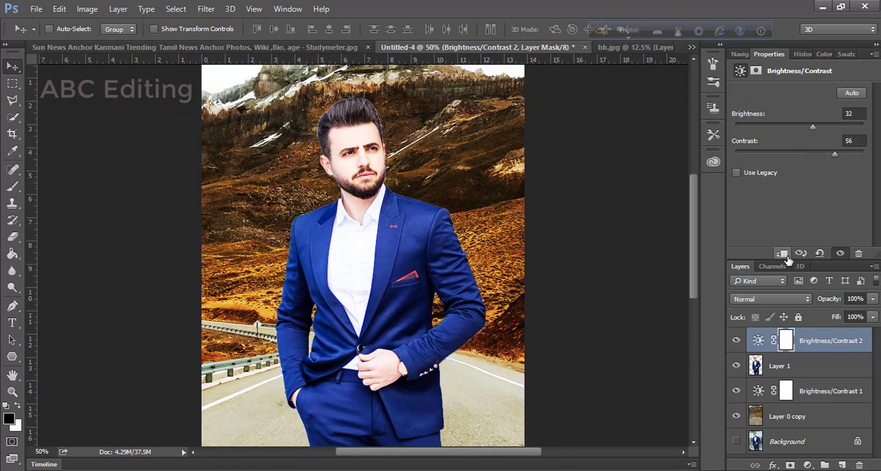
left_click(742, 55)
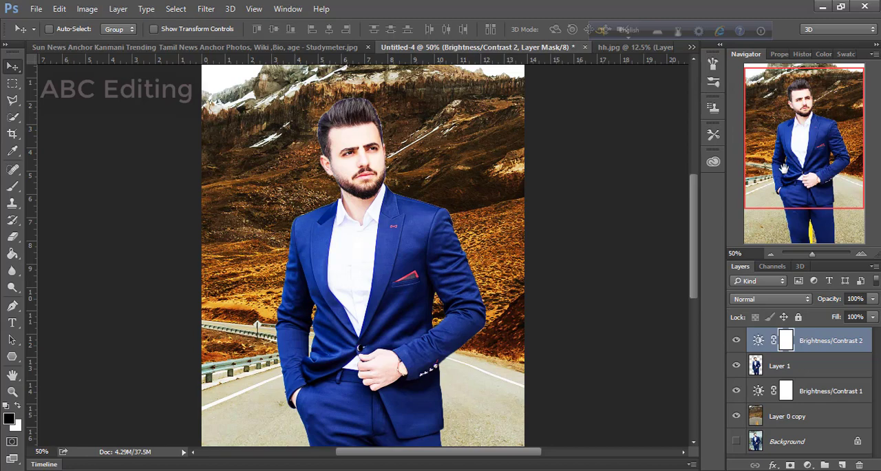
left_click(769, 255)
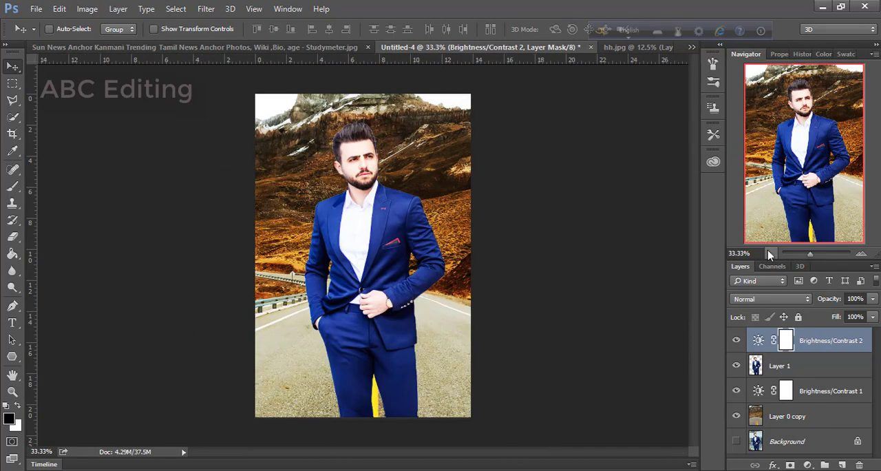